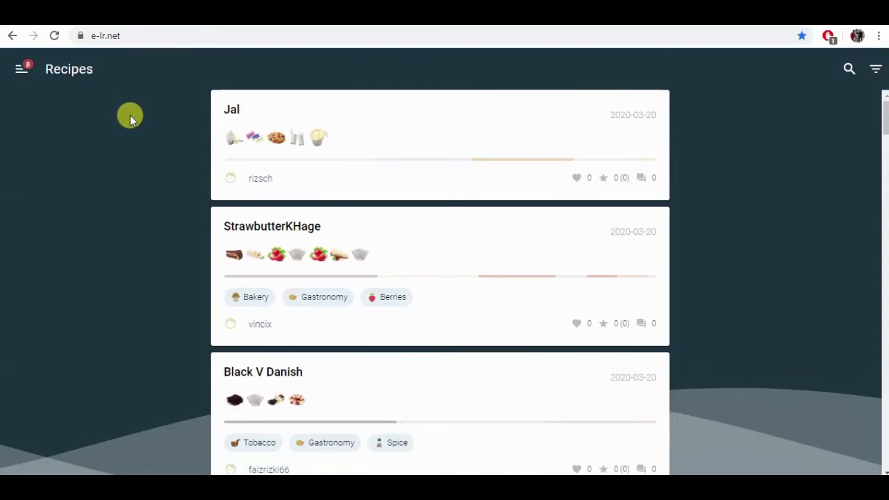
- Open the sign-in page and sign in with the saved account credentials
{"action": "left_click", "coordinate": [20, 70]}
{"action": "left_click", "coordinate": [90, 109]}
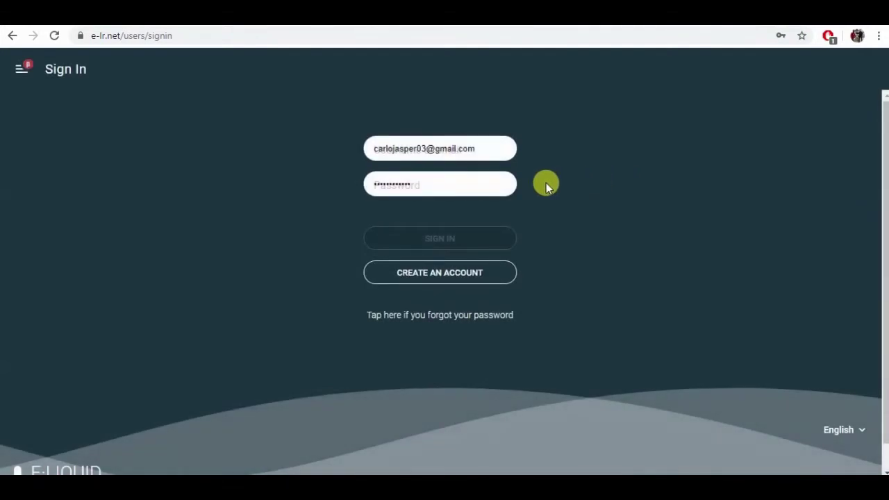
{"action": "left_click", "coordinate": [457, 237]}
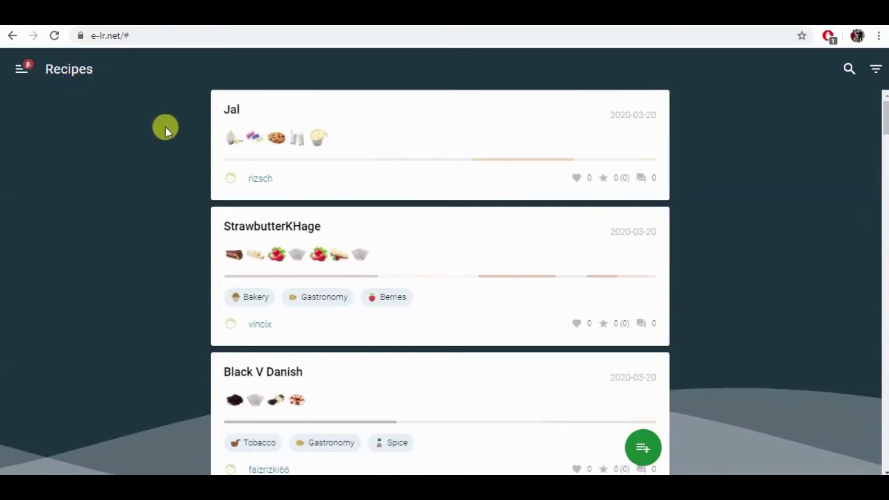
{"action": "left_click", "coordinate": [16, 71]}
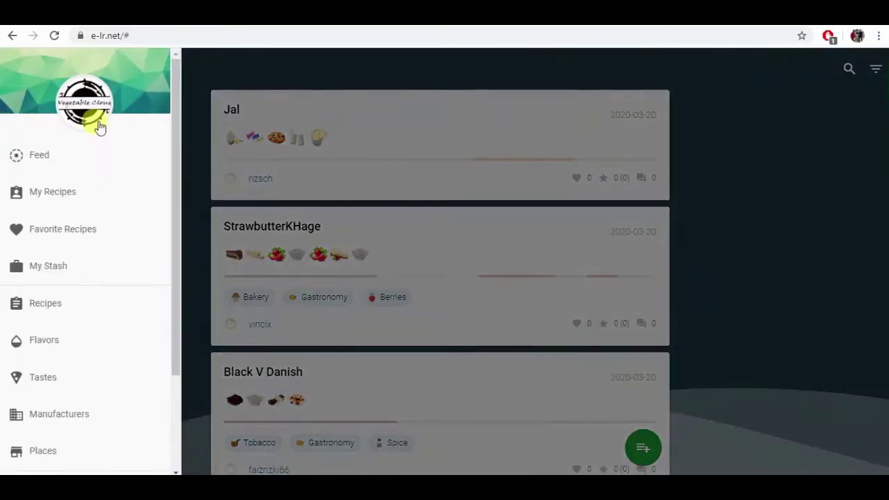
{"action": "left_click", "coordinate": [204, 146]}
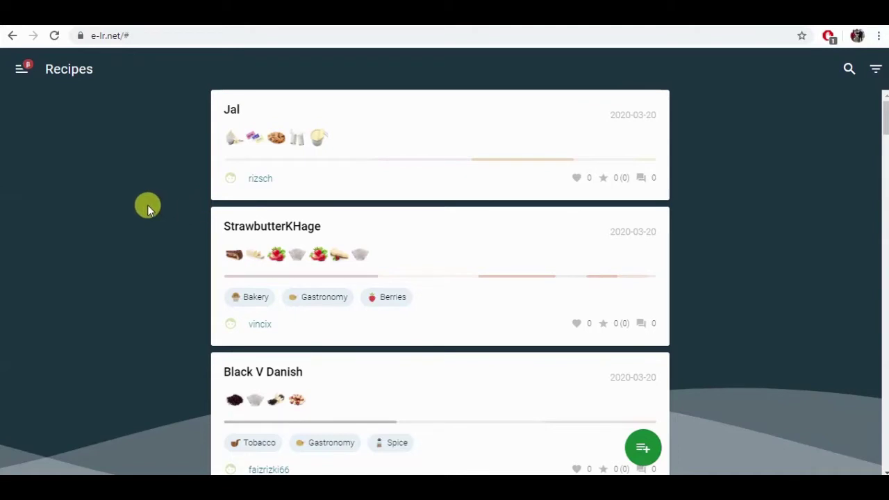
{"action": "left_click", "coordinate": [20, 69]}
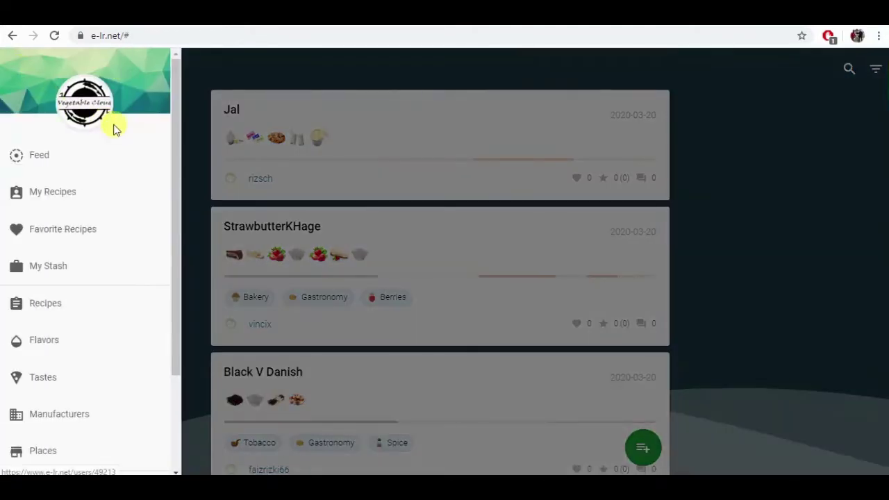
{"action": "scroll", "coordinate": [33, 219], "scroll_direction": "down", "scroll_amount": 2}
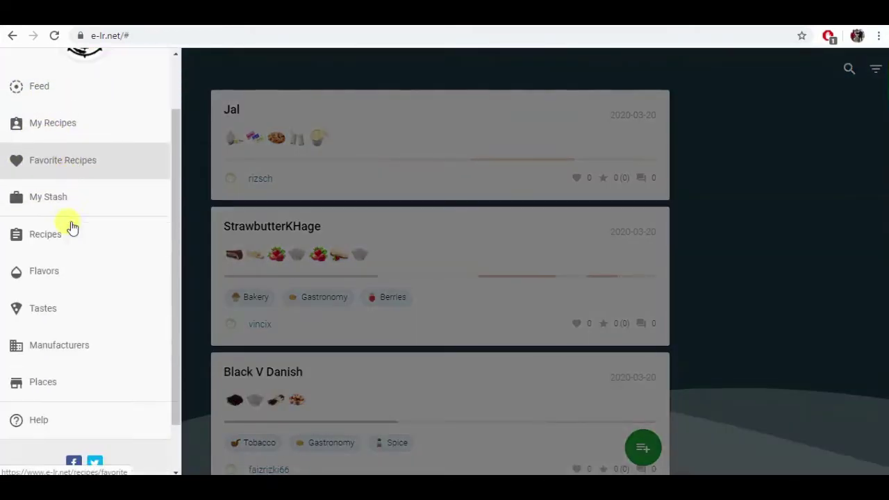
{"action": "scroll", "coordinate": [90, 331], "scroll_direction": "up", "scroll_amount": 2}
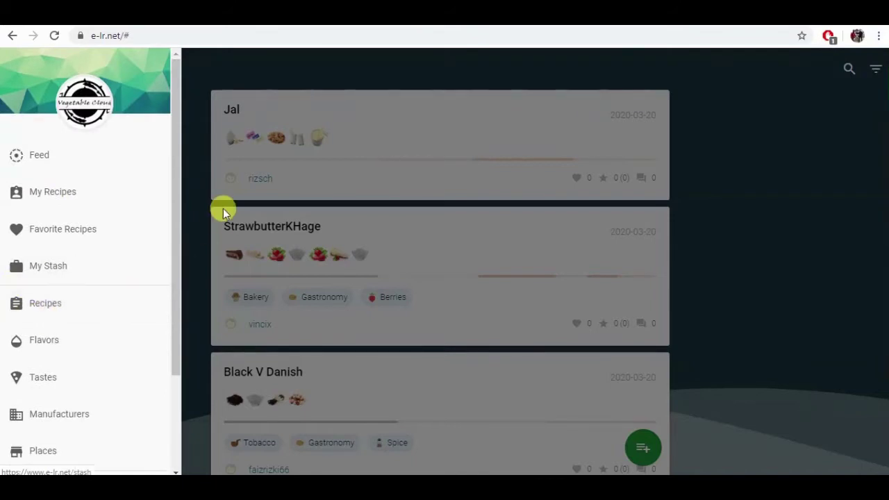
{"action": "left_click", "coordinate": [197, 172]}
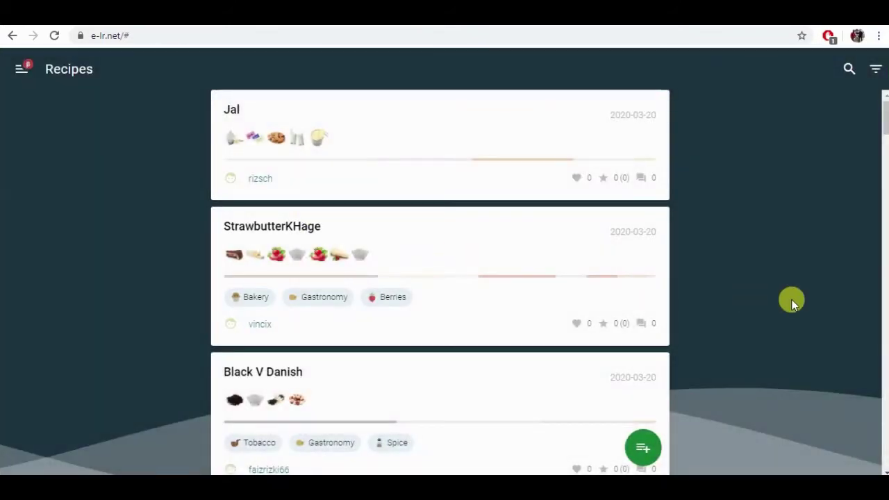
- Start a new recipe named "Blueberry Sour Chill" and set its amount to 10 ml
{"action": "left_click", "coordinate": [646, 451]}
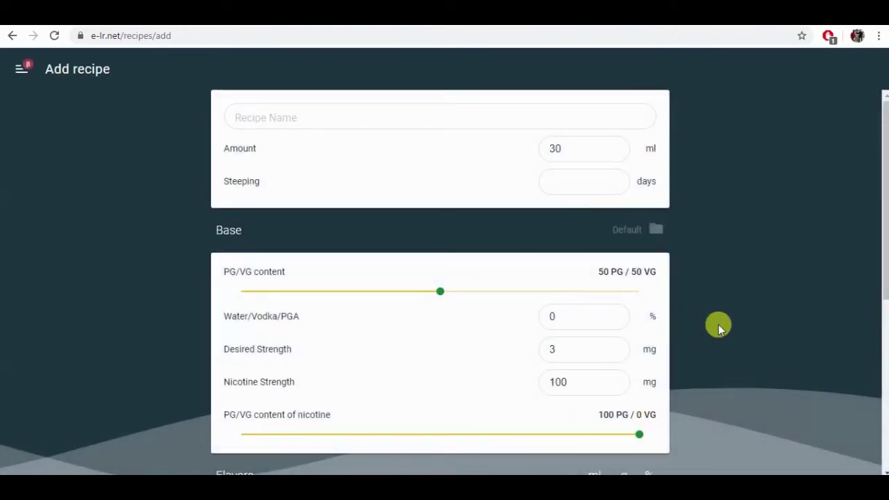
{"action": "left_click", "coordinate": [401, 118]}
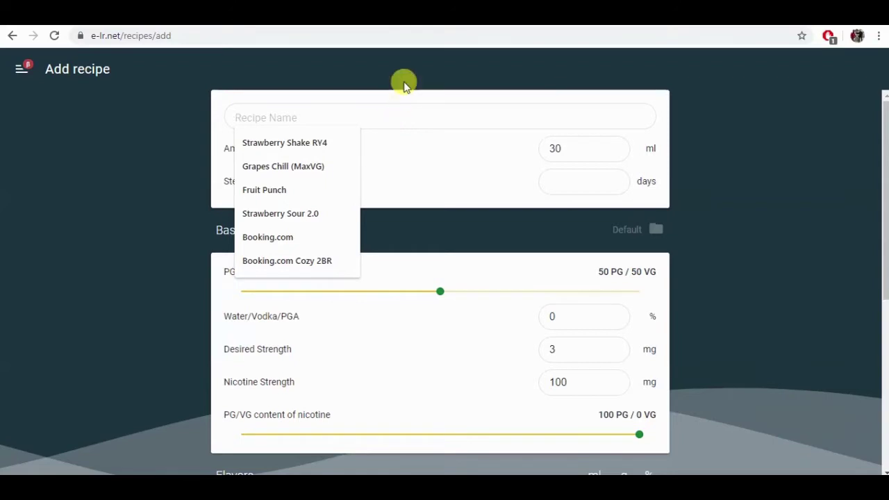
{"action": "type", "text": "blu"}
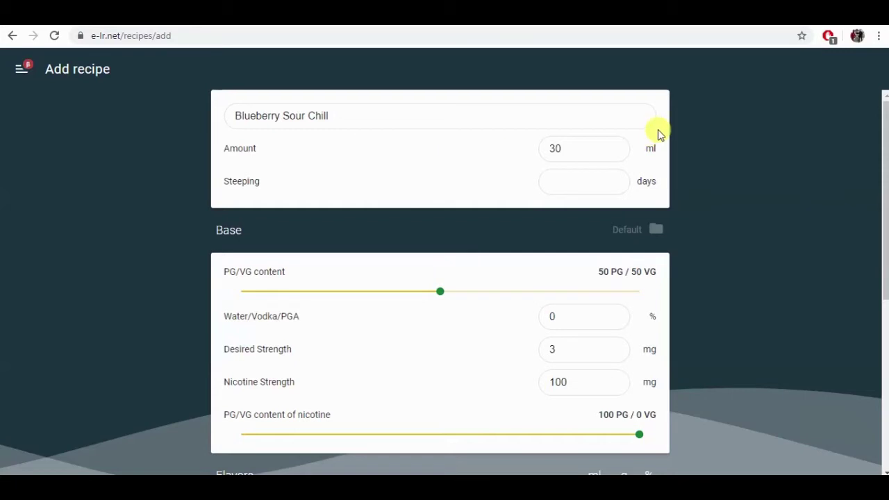
{"action": "left_click", "coordinate": [640, 120]}
{"action": "left_click", "coordinate": [727, 107]}
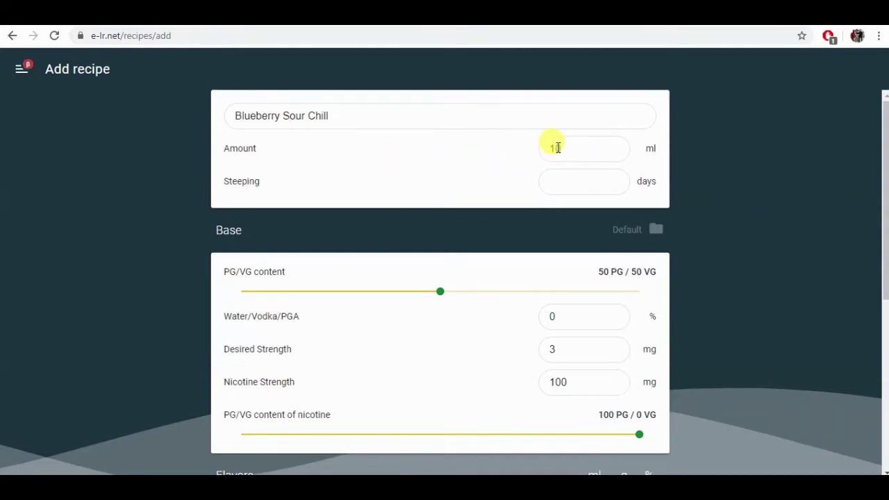
- Set the steeping time to 3 days and the base PG/VG content to 30 PG / 70 VG
{"action": "left_click", "coordinate": [588, 181]}
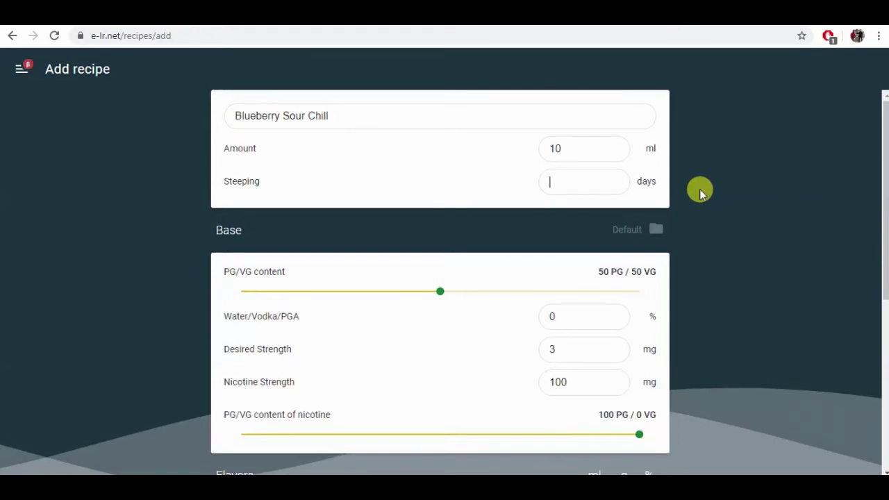
{"action": "type", "text": "3"}
{"action": "left_click_drag", "start_coordinate": [440, 292], "coordinate": [368, 295]}
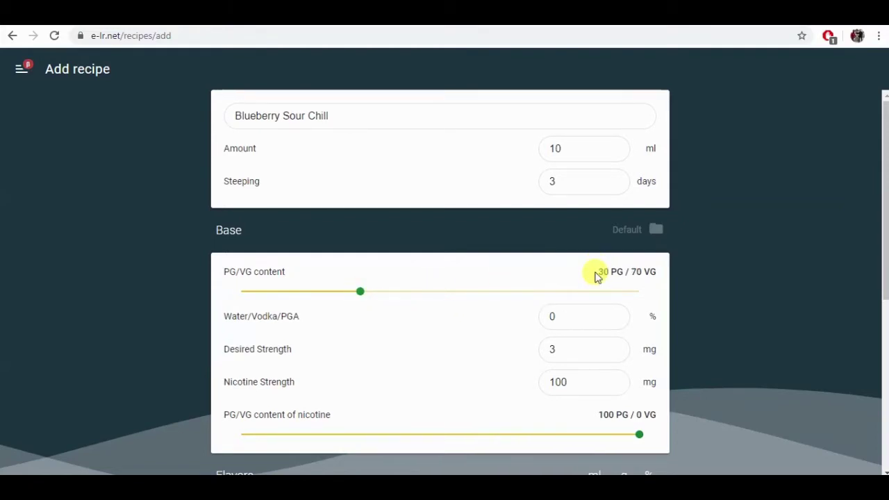
{"action": "left_click_drag", "start_coordinate": [595, 273], "coordinate": [651, 275]}
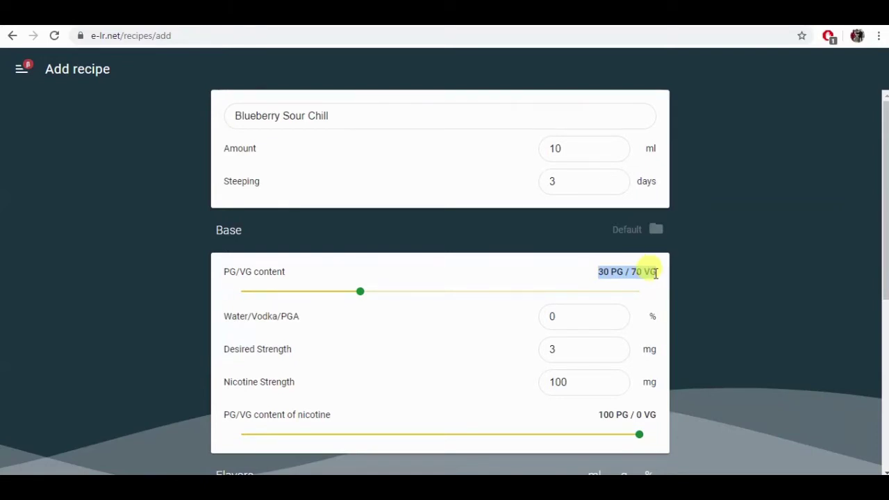
{"action": "left_click", "coordinate": [627, 270]}
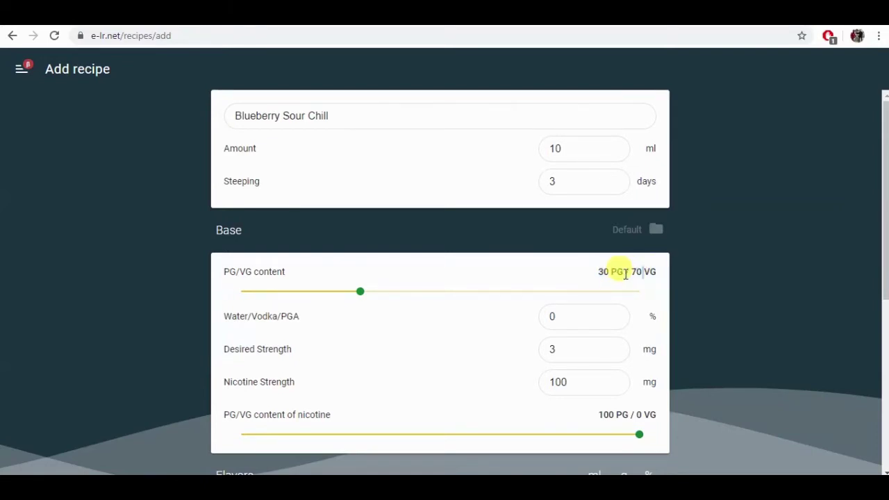
{"action": "double_click", "coordinate": [606, 274]}
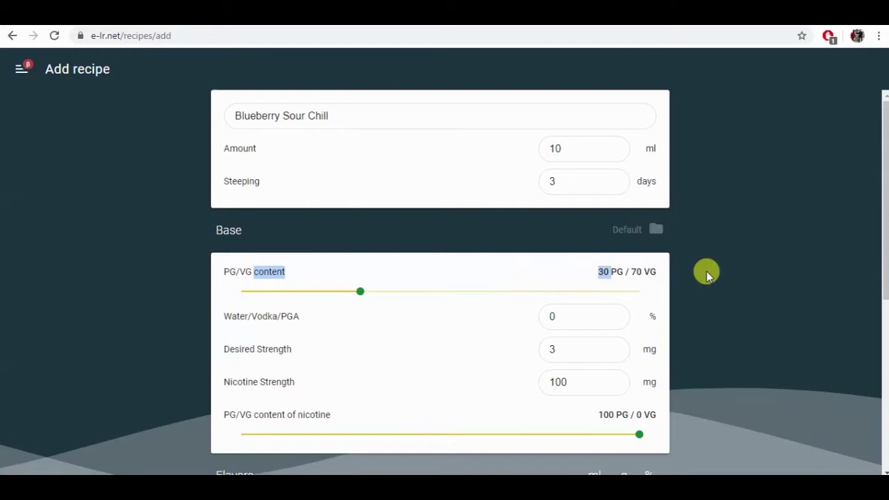
- Try a desired strength of 0 mg in the base settings and return it to 3 mg
{"action": "scroll", "coordinate": [695, 275], "scroll_direction": "down", "scroll_amount": 1}
{"action": "left_click", "coordinate": [586, 253]}
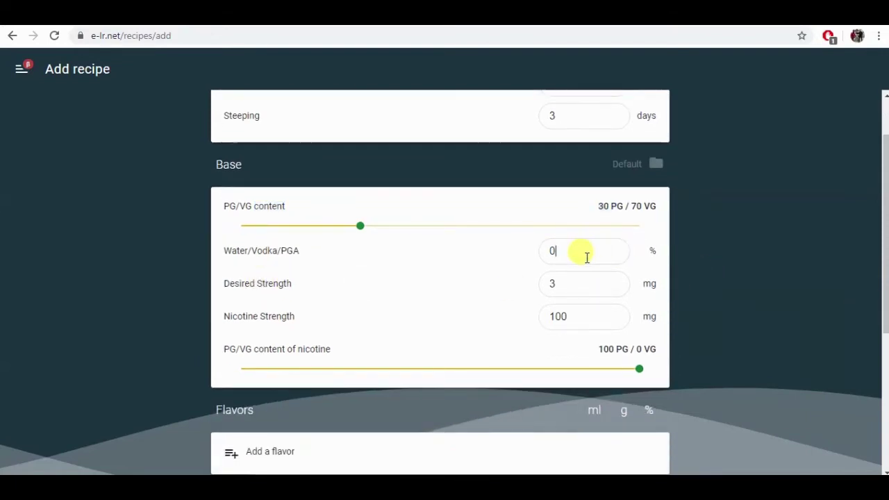
{"action": "left_click", "coordinate": [588, 285]}
{"action": "scroll", "coordinate": [695, 292], "scroll_direction": "down", "scroll_amount": 2}
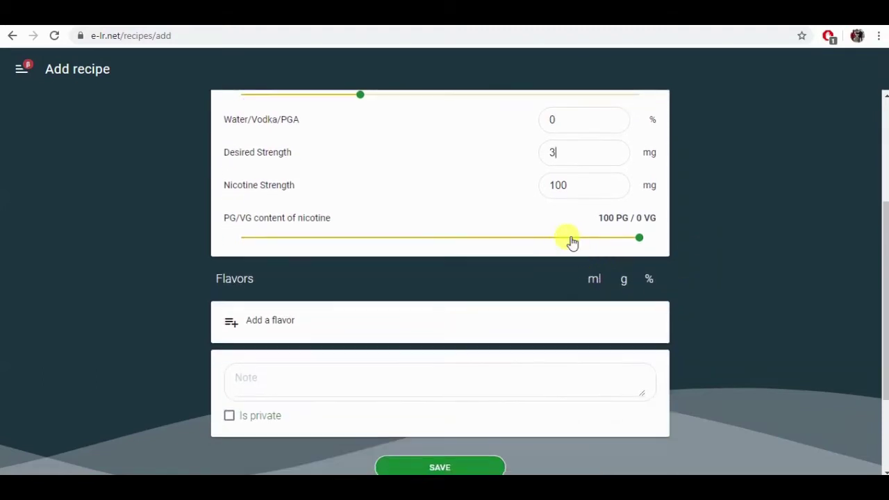
{"action": "scroll", "coordinate": [560, 238], "scroll_direction": "up", "scroll_amount": 1}
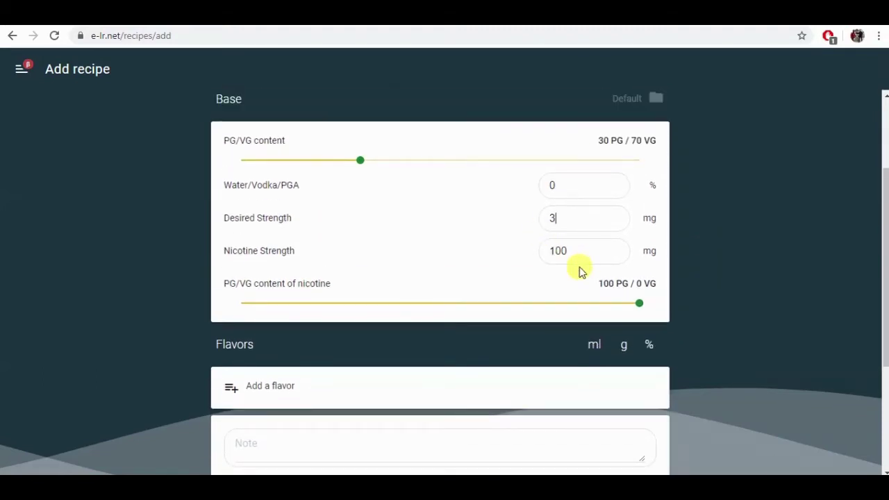
{"action": "double_click", "coordinate": [562, 251]}
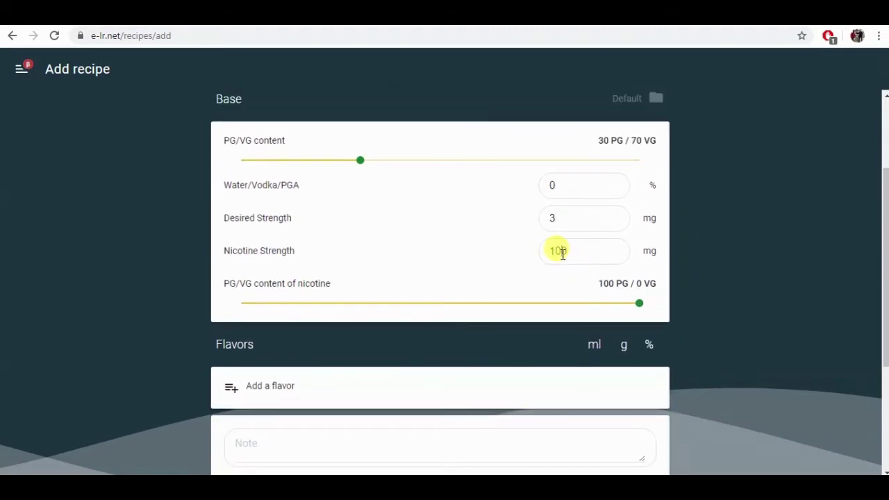
{"action": "double_click", "coordinate": [563, 215]}
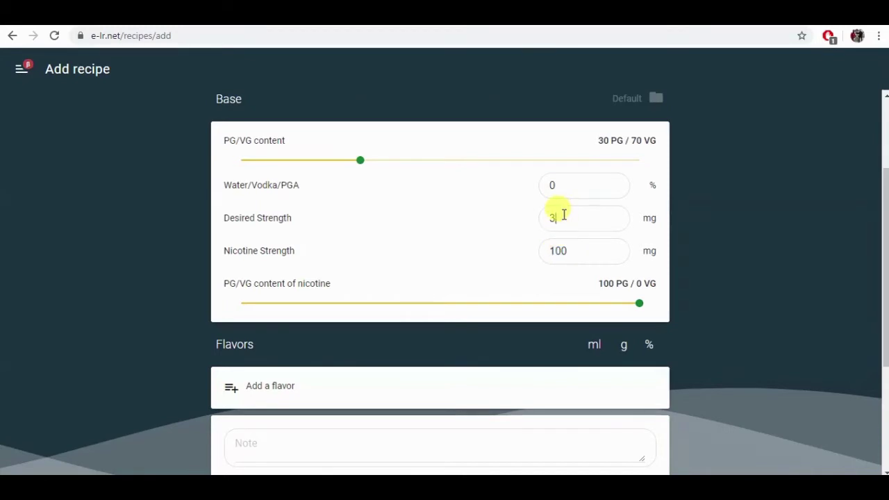
{"action": "type", "text": "0"}
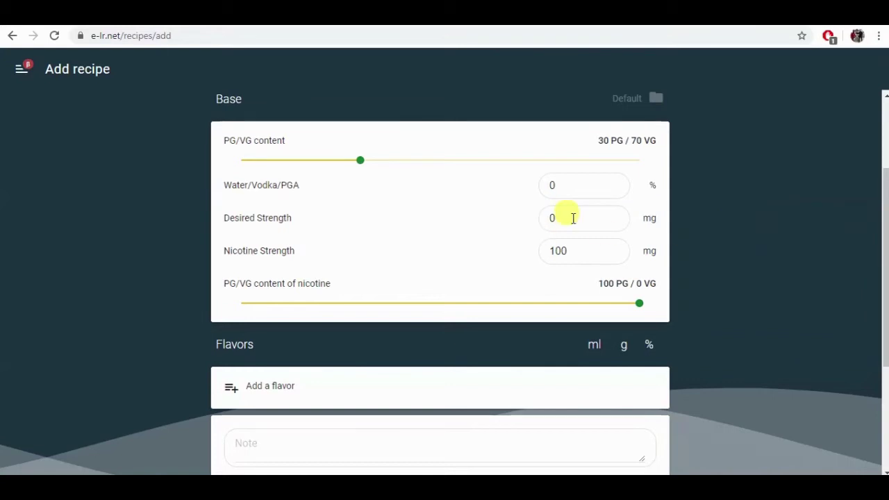
{"action": "key", "text": "BackSpace"}
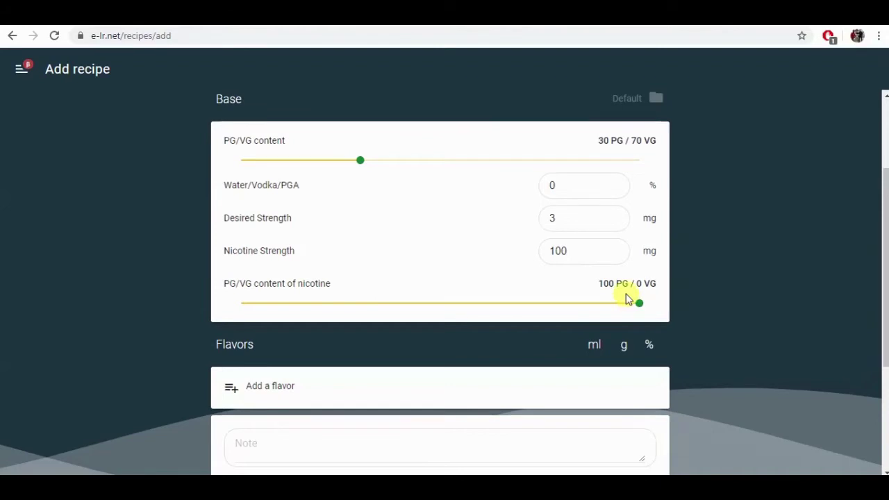
- Set the nicotine strength to 100 mg and keep the nicotine's PG/VG content at 100 PG / 0 VG
{"action": "double_click", "coordinate": [560, 251]}
{"action": "type", "text": "100"}
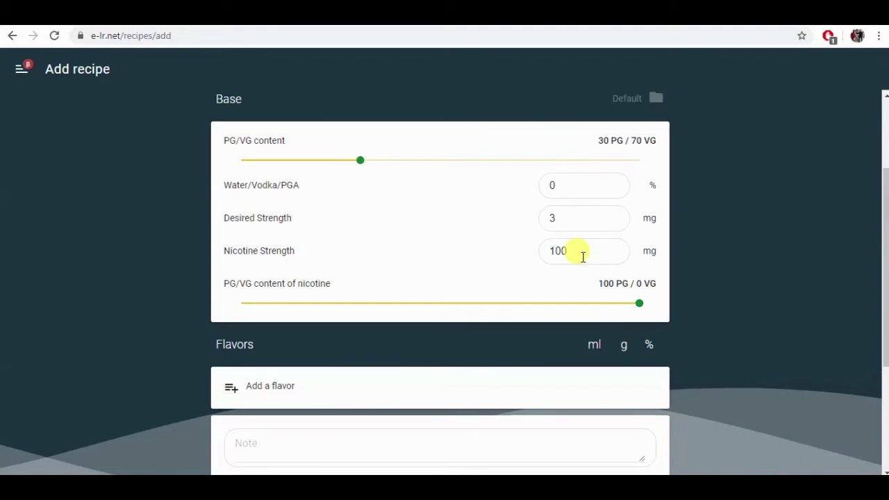
{"action": "double_click", "coordinate": [563, 252]}
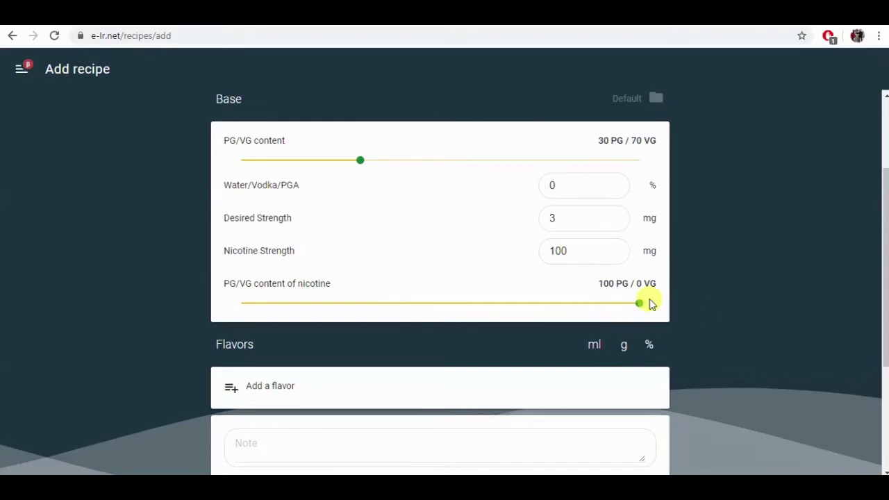
{"action": "mouse_move", "coordinate": [641, 309]}
{"action": "left_mouse_down"}
{"action": "mouse_move", "coordinate": [452, 312]}
{"action": "mouse_move", "coordinate": [648, 312]}
{"action": "left_mouse_up"}
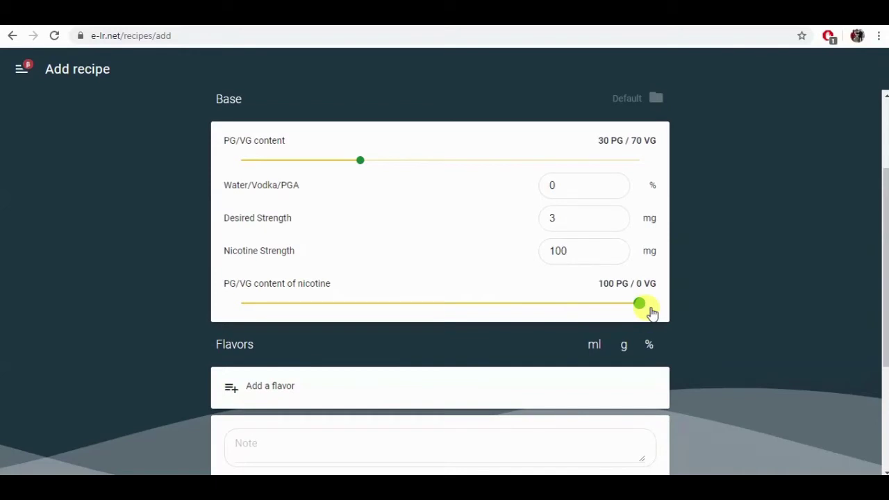
{"action": "triple_click", "coordinate": [613, 284]}
- Search for "blueberry" and add the Blueberry flavor from The Flavor Apprentice at 10%
{"action": "scroll", "coordinate": [609, 313], "scroll_direction": "down", "scroll_amount": 2}
{"action": "left_click", "coordinate": [609, 256]}
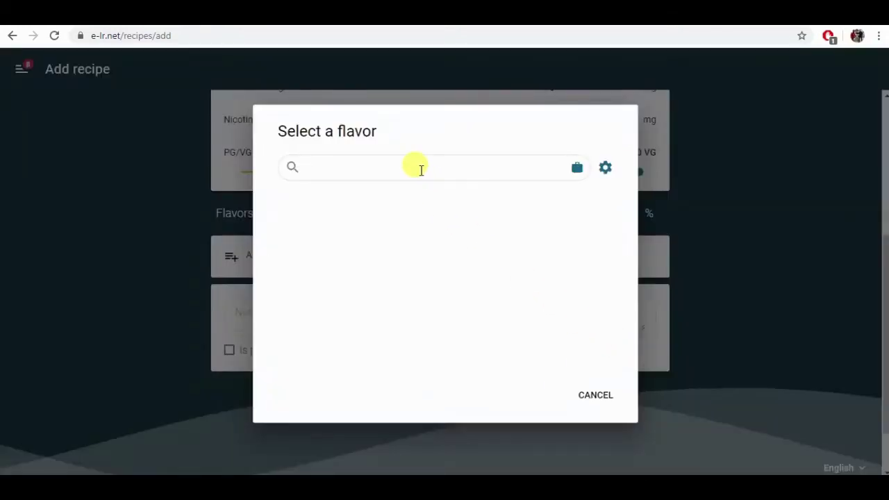
{"action": "type", "text": "blueberr"}
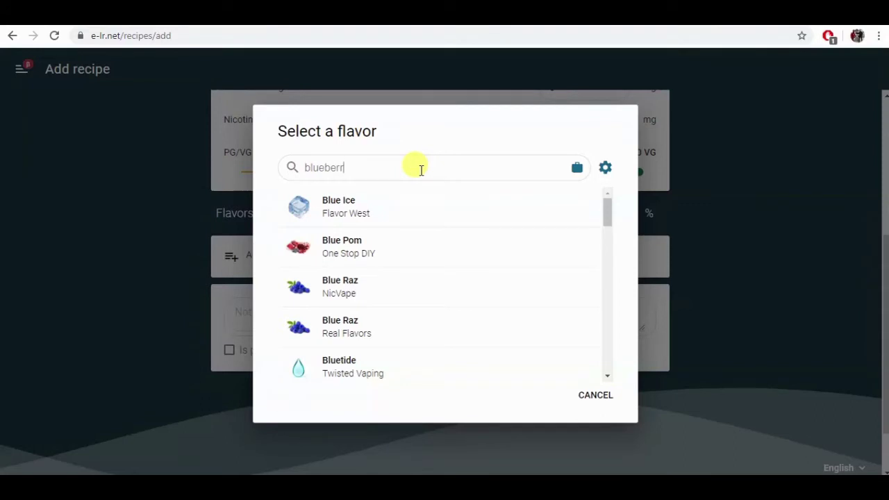
{"action": "type", "text": "y"}
{"action": "left_click", "coordinate": [387, 198]}
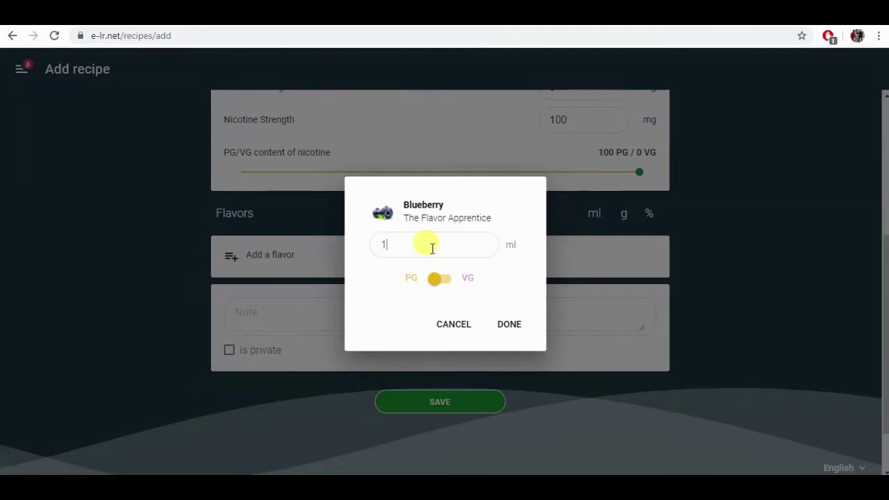
{"action": "left_click", "coordinate": [507, 326]}
- Search for "tart and sour" and add the Tart And Sour flavor from The Flavor Apprentice at 5%
{"action": "left_click", "coordinate": [239, 304]}
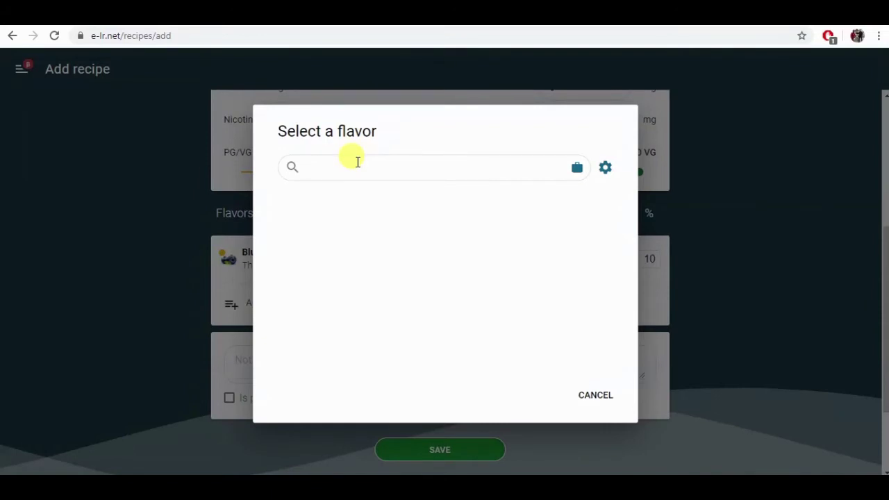
{"action": "type", "text": "tart"}
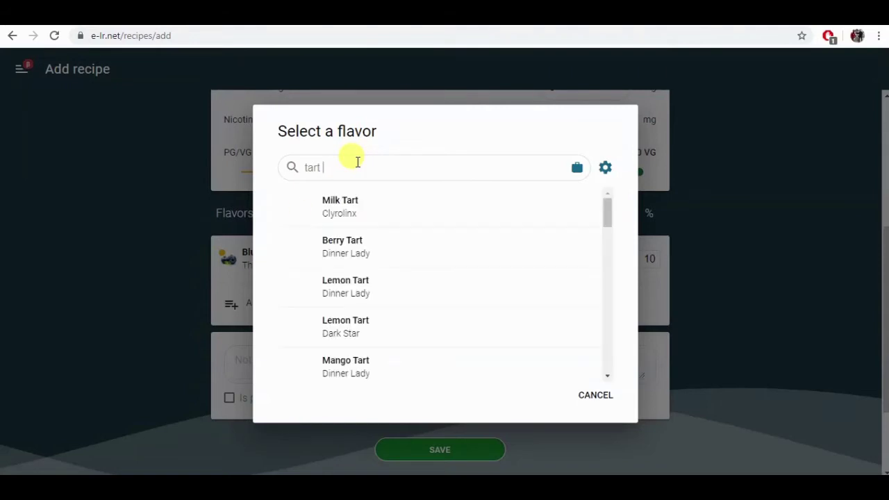
{"action": "type", "text": " and sour"}
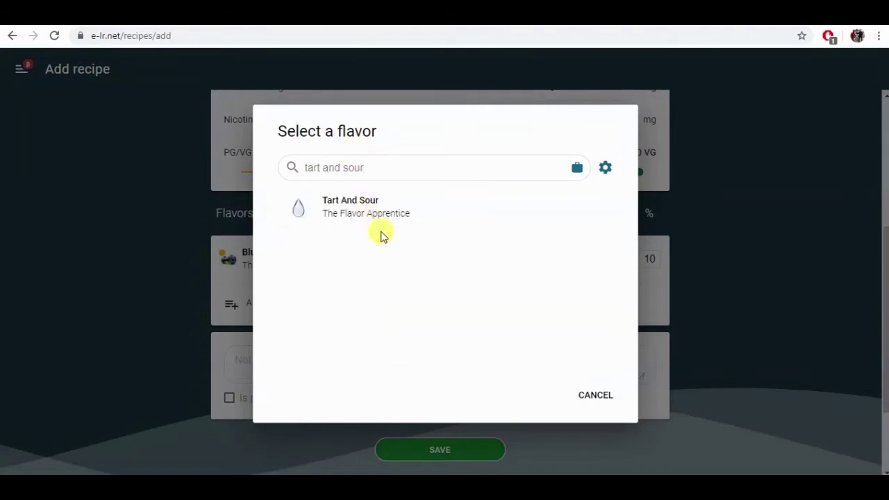
{"action": "left_click", "coordinate": [382, 223]}
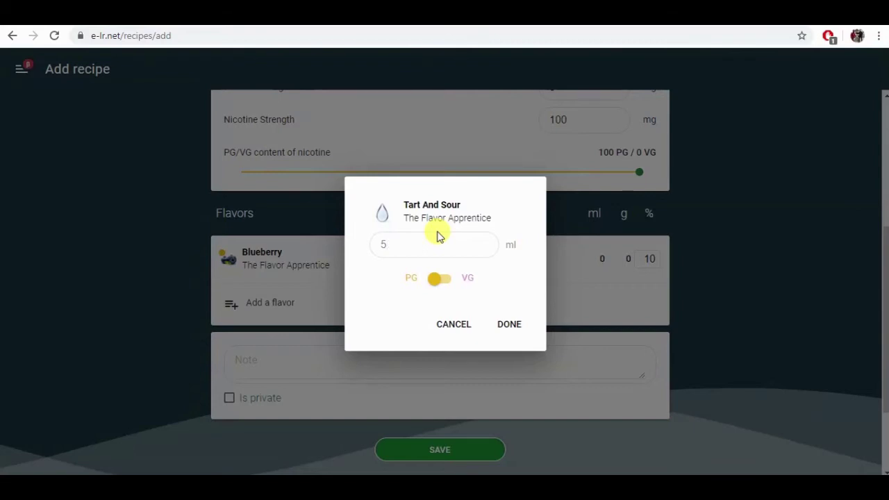
{"action": "left_click", "coordinate": [513, 325]}
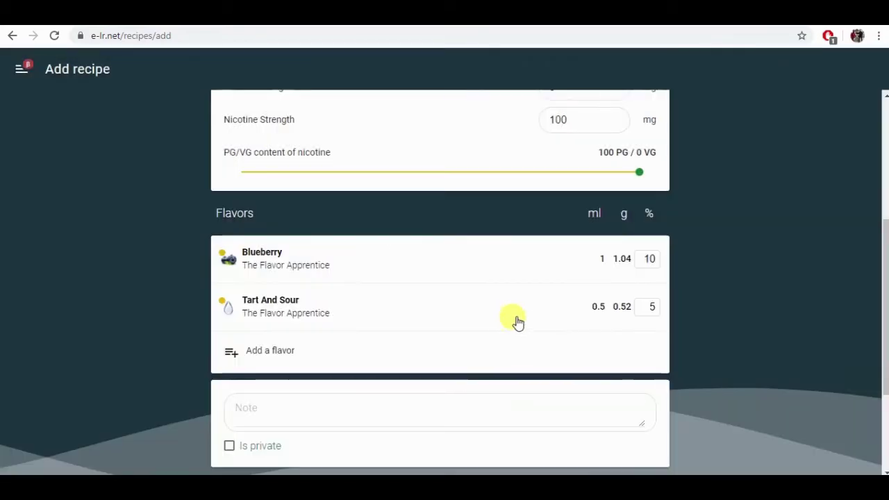
- Search for "sweetener" and add the Sweetener flavor from The Flavor Apprentice at 3%
{"action": "left_click", "coordinate": [225, 353]}
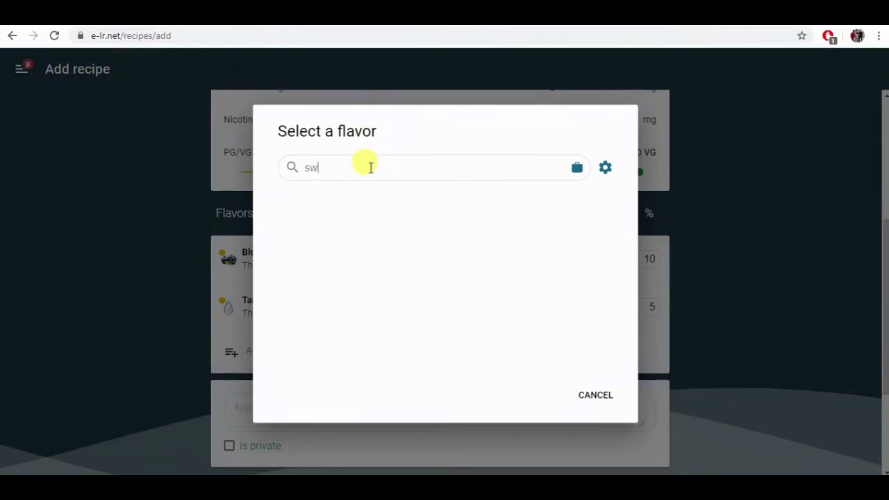
{"action": "type", "text": "tener"}
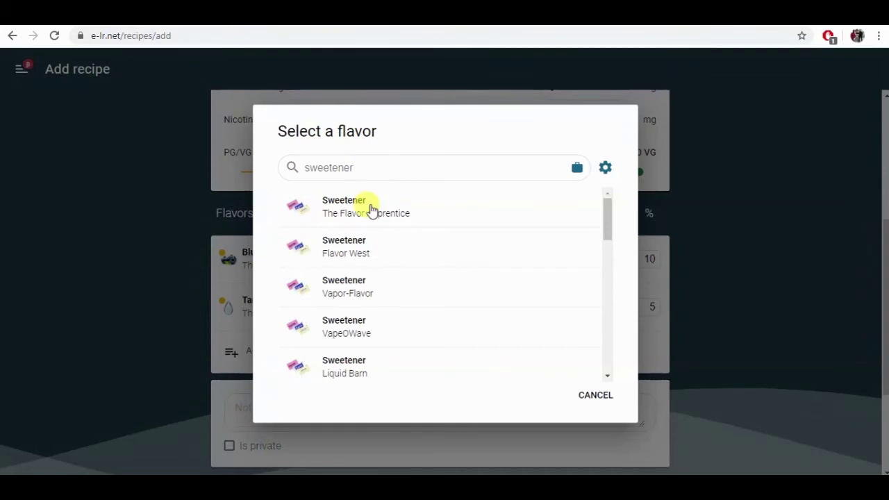
{"action": "left_click", "coordinate": [371, 210]}
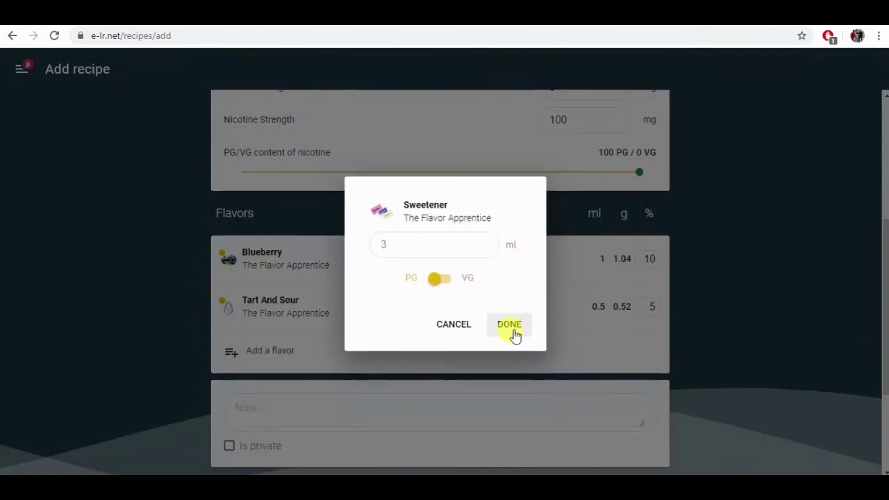
{"action": "left_click", "coordinate": [509, 325]}
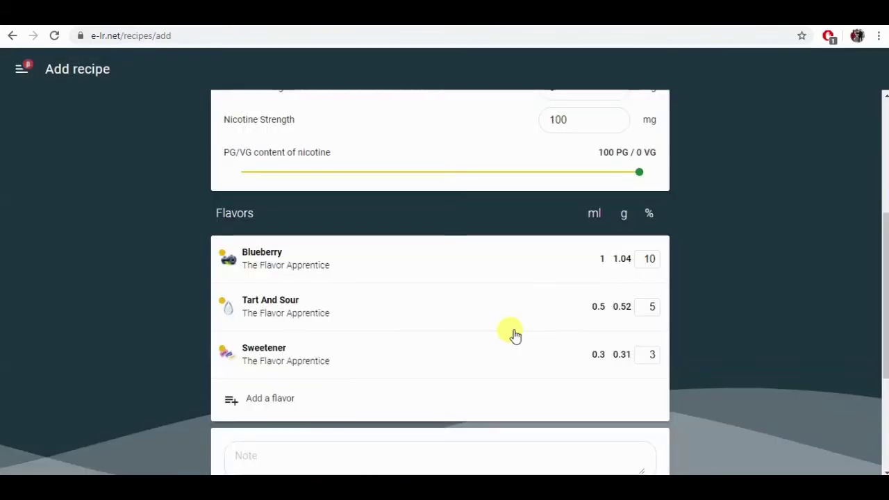
- Search for "mint" and add the Mint flavor from Inawera at 2%
{"action": "left_click", "coordinate": [238, 409]}
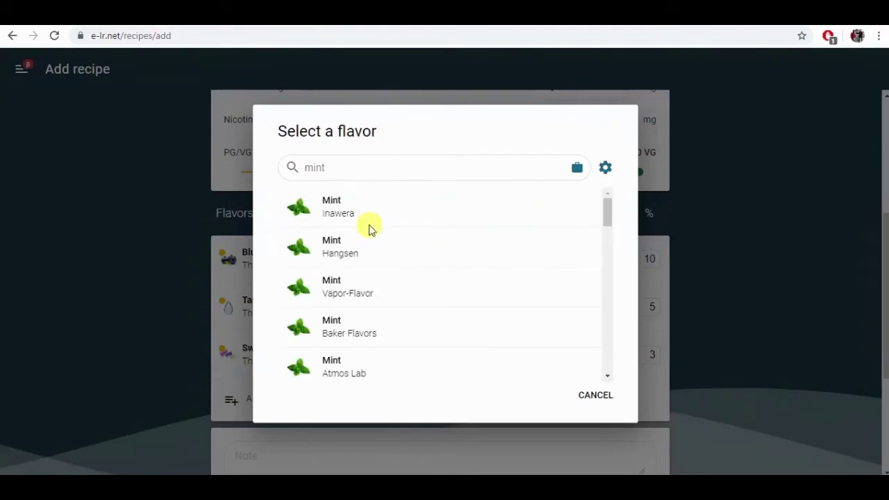
{"action": "left_click", "coordinate": [336, 214]}
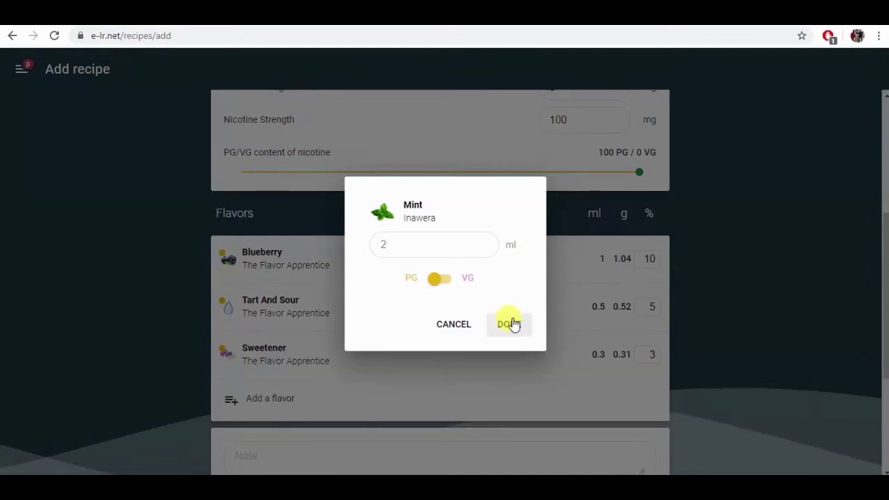
{"action": "left_click", "coordinate": [510, 324]}
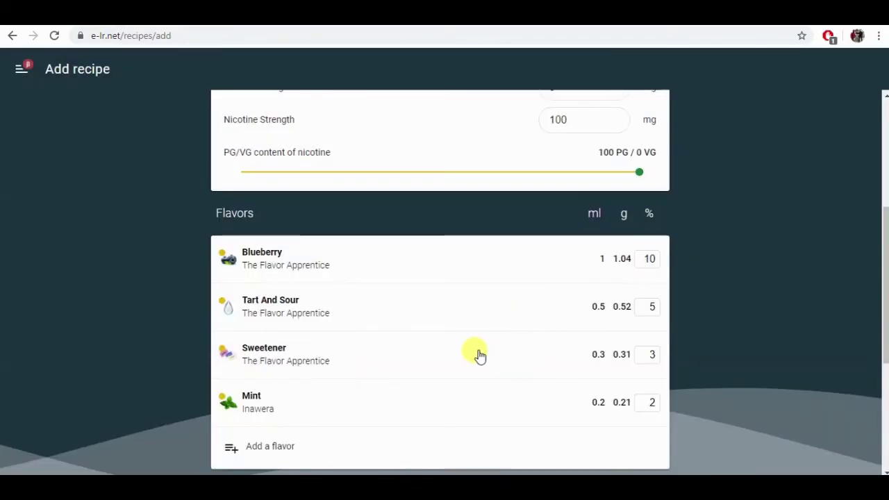
- Review the recipe's base settings and flavor list, leave the note empty, and save the recipe
{"action": "scroll", "coordinate": [479, 353], "scroll_direction": "down", "scroll_amount": 2}
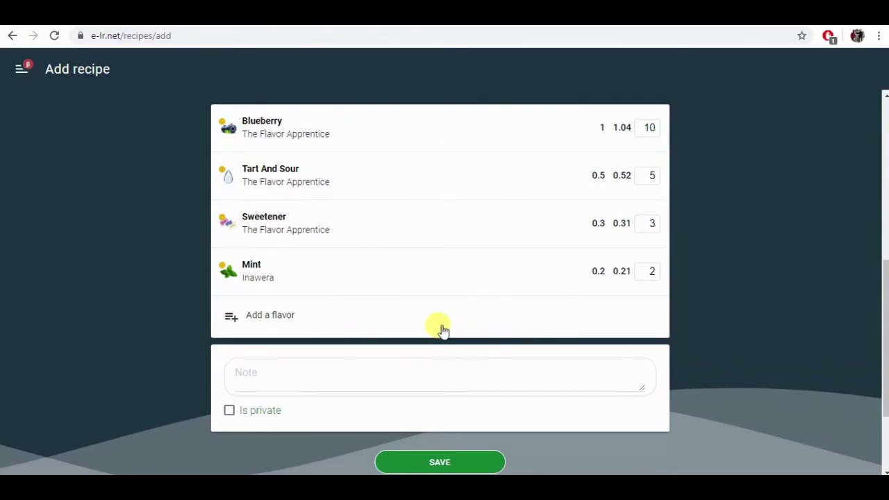
{"action": "scroll", "coordinate": [441, 330], "scroll_direction": "up", "scroll_amount": 3}
{"action": "scroll", "coordinate": [470, 323], "scroll_direction": "up", "scroll_amount": 3}
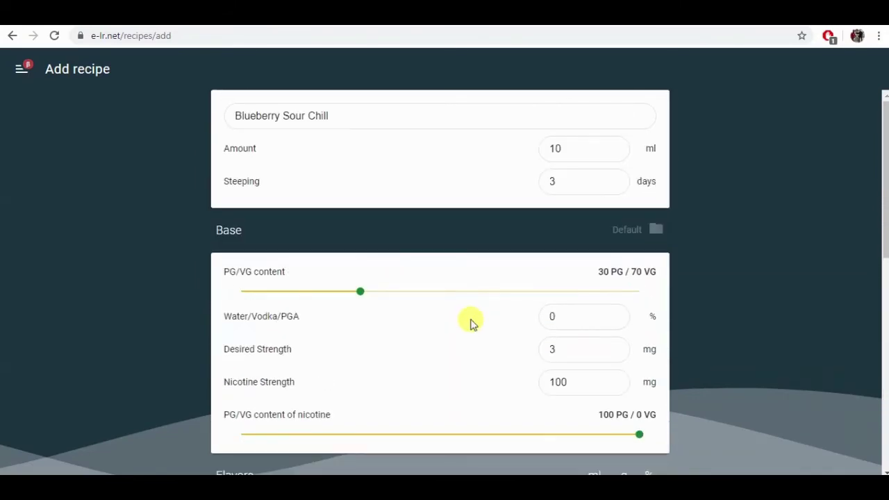
{"action": "scroll", "coordinate": [470, 319], "scroll_direction": "down", "scroll_amount": 8}
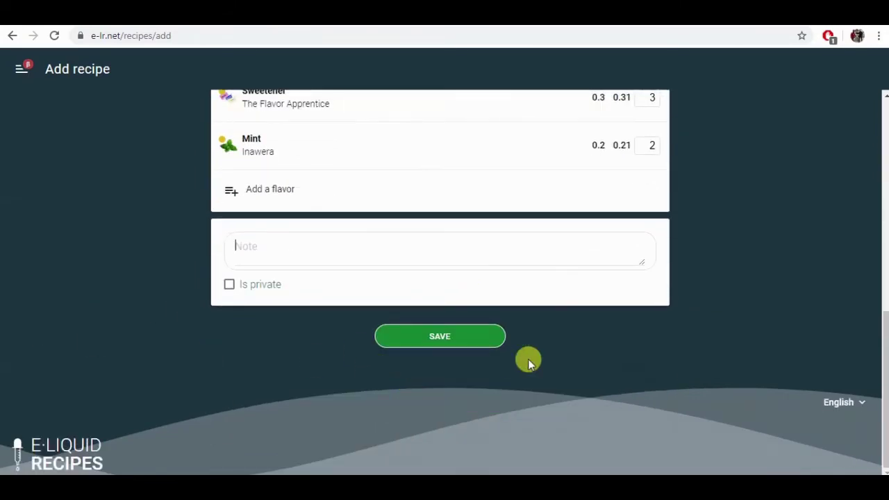
{"action": "left_click", "coordinate": [462, 337]}
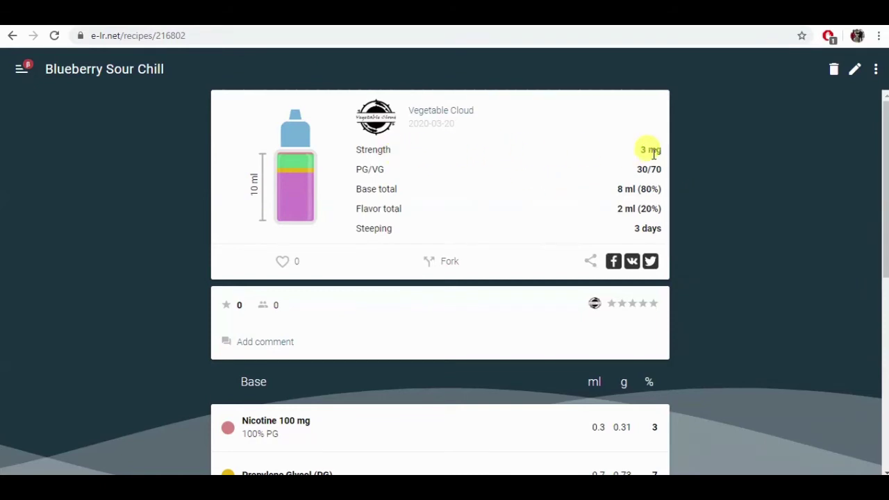
- Examine the saved recipe's summary, including strength, PG/VG ratio, base total and flavor total
{"action": "scroll", "coordinate": [647, 158], "scroll_direction": "down", "scroll_amount": 1}
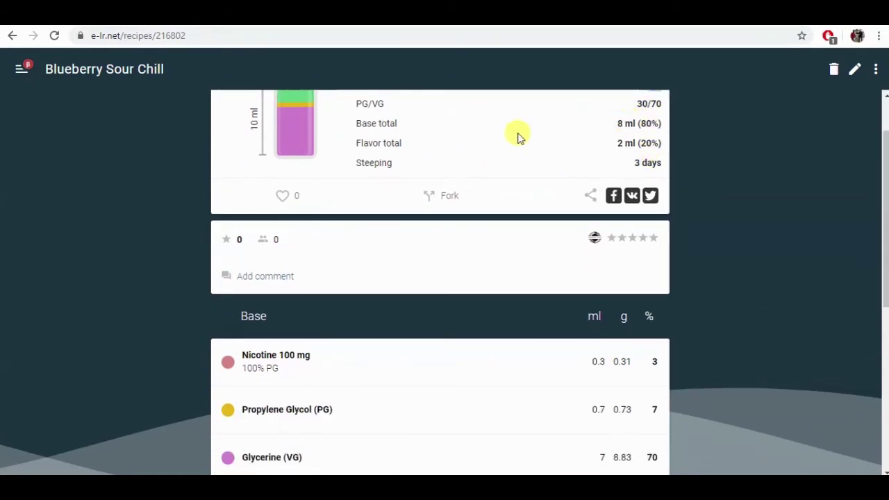
{"action": "scroll", "coordinate": [463, 146], "scroll_direction": "up", "scroll_amount": 1}
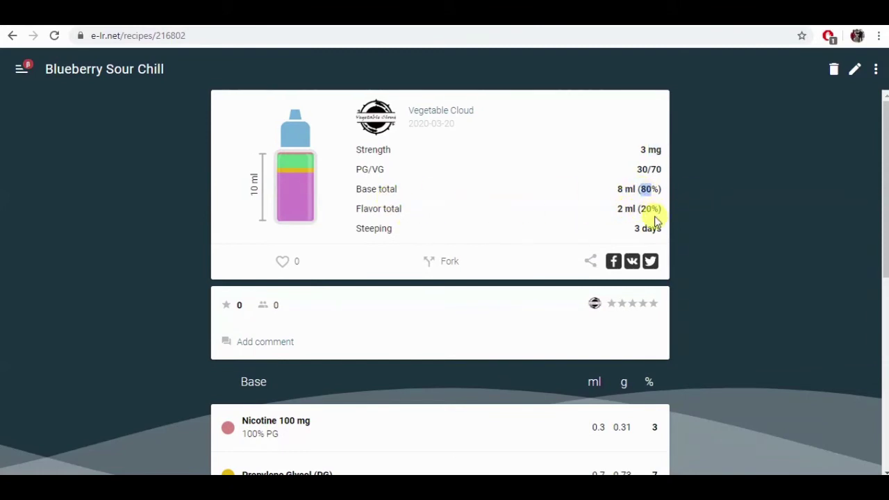
{"action": "left_click_drag", "start_coordinate": [651, 212], "coordinate": [660, 210]}
{"action": "scroll", "coordinate": [592, 228], "scroll_direction": "down", "scroll_amount": 2}
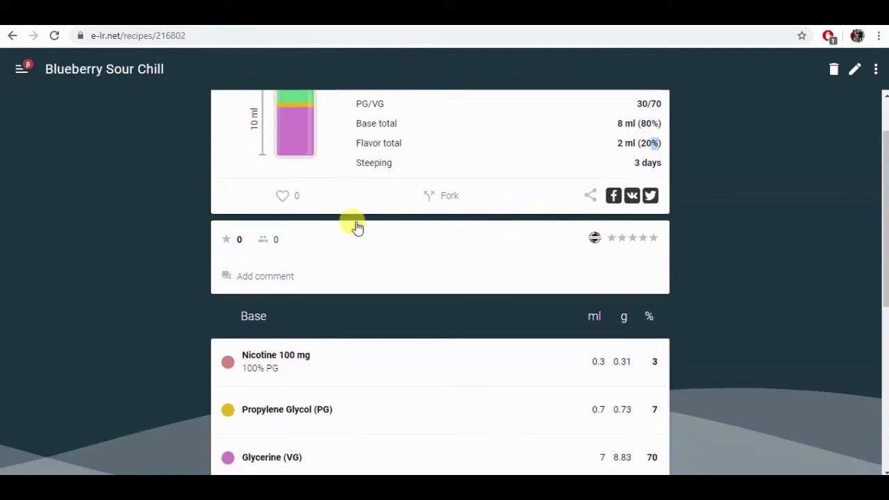
- Examine the base amounts and percentages for nicotine, propylene glycol and glycerine in the saved recipe
{"action": "scroll", "coordinate": [701, 219], "scroll_direction": "down", "scroll_amount": 1}
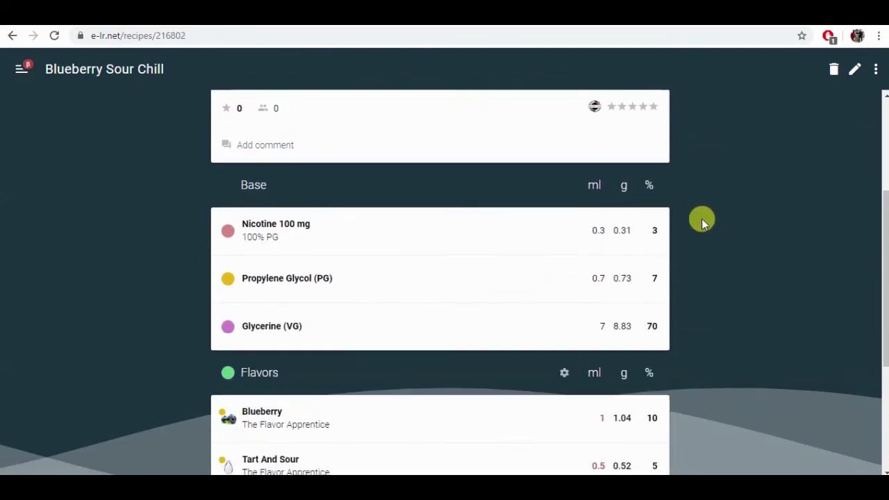
{"action": "scroll", "coordinate": [702, 219], "scroll_direction": "up", "scroll_amount": 1}
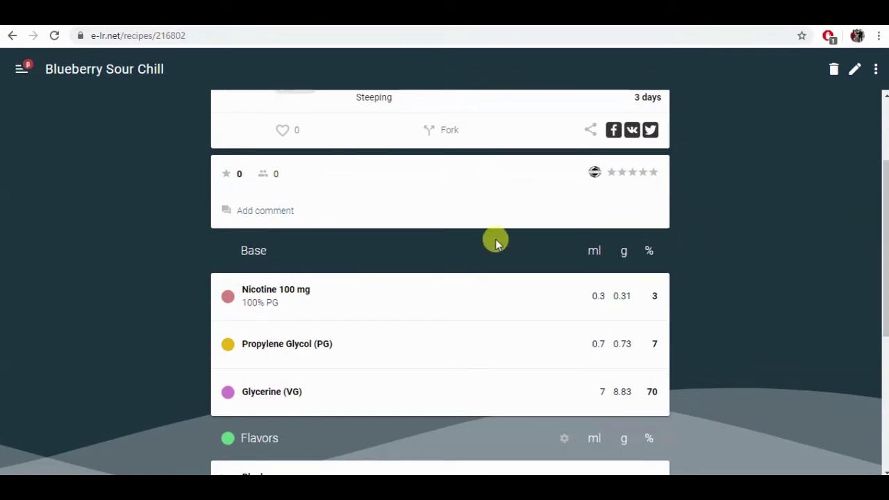
{"action": "scroll", "coordinate": [496, 240], "scroll_direction": "down", "scroll_amount": 1}
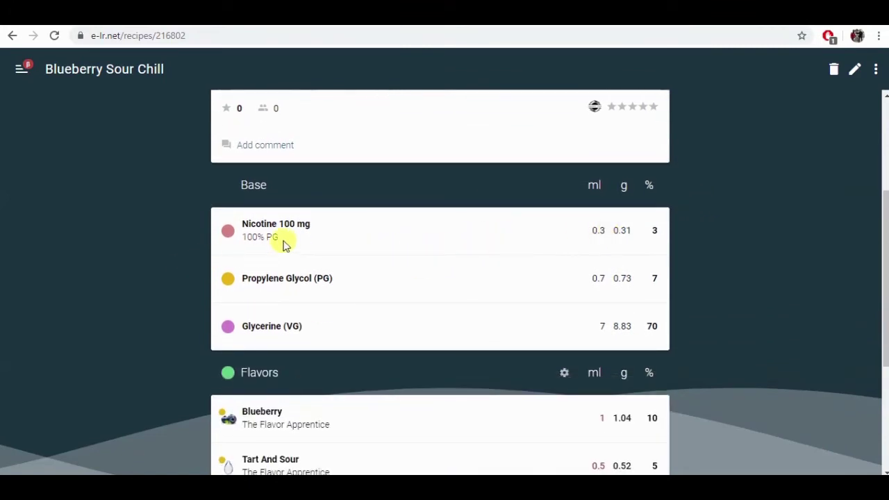
{"action": "double_click", "coordinate": [599, 231]}
{"action": "scroll", "coordinate": [599, 231], "scroll_direction": "down", "scroll_amount": 1}
{"action": "double_click", "coordinate": [653, 164]}
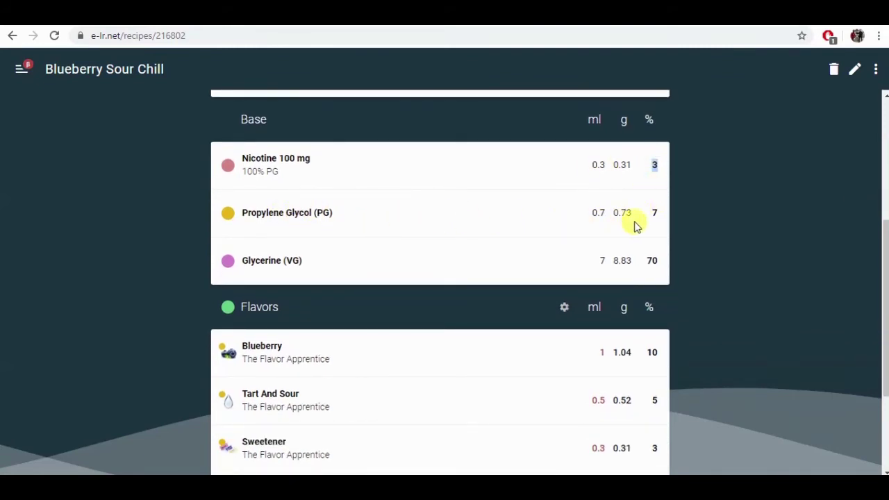
{"action": "double_click", "coordinate": [653, 214]}
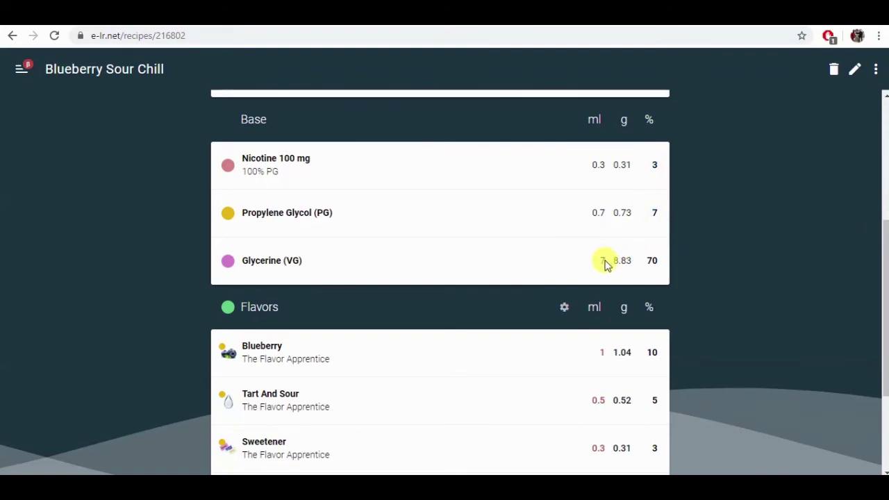
{"action": "double_click", "coordinate": [652, 260]}
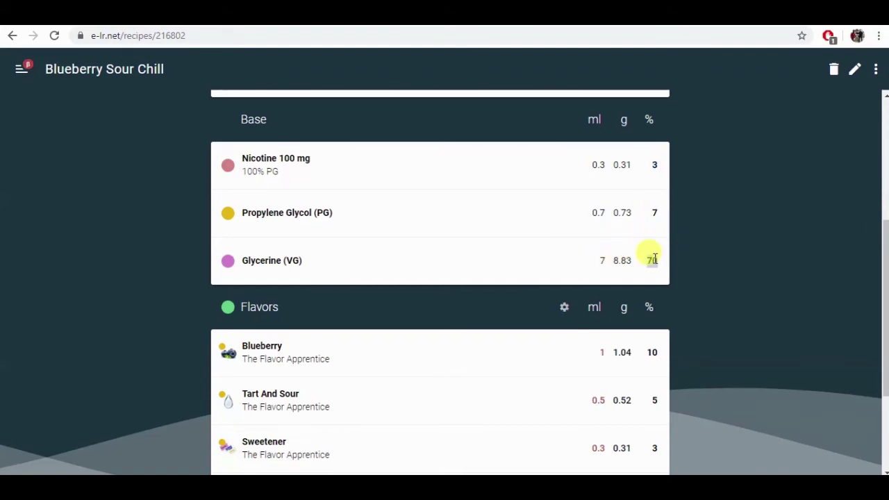
{"action": "left_click", "coordinate": [682, 258]}
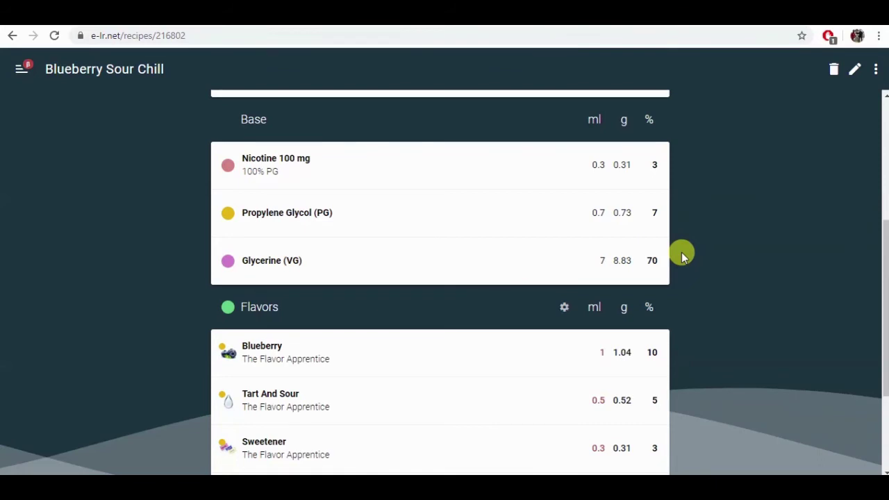
- Examine the amounts of the four flavors and look over the whole saved recipe again
{"action": "scroll", "coordinate": [681, 252], "scroll_direction": "down", "scroll_amount": 1}
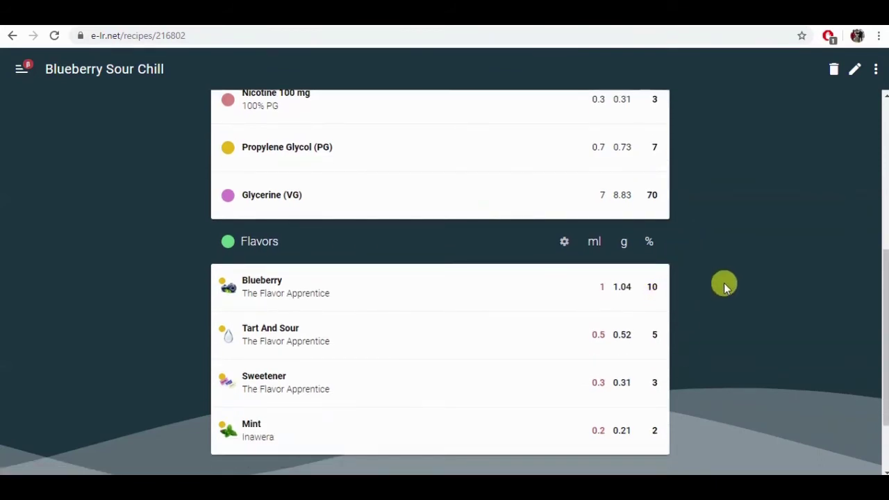
{"action": "scroll", "coordinate": [723, 283], "scroll_direction": "down", "scroll_amount": 1}
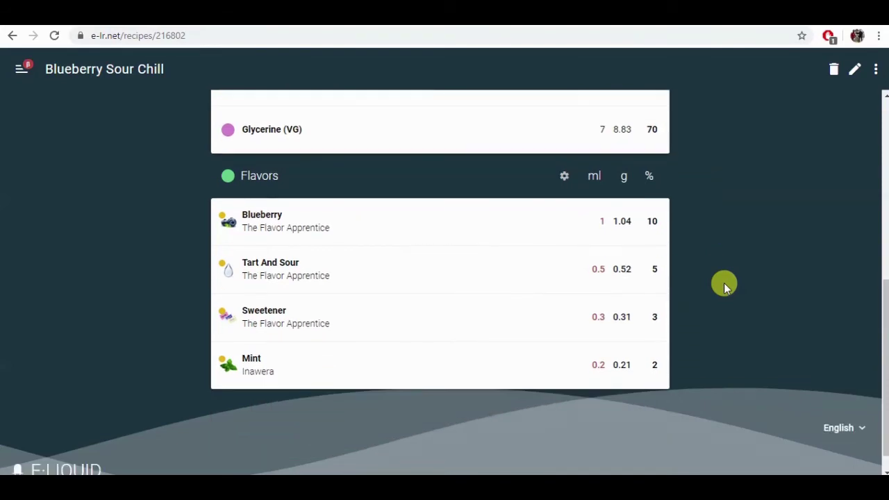
{"action": "scroll", "coordinate": [723, 285], "scroll_direction": "up", "scroll_amount": 1}
{"action": "scroll", "coordinate": [709, 286], "scroll_direction": "up", "scroll_amount": 5}
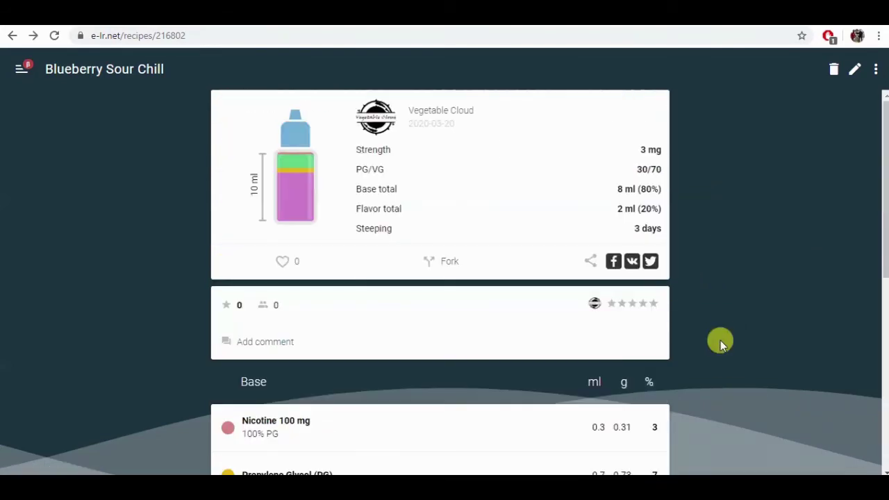
{"action": "scroll", "coordinate": [728, 293], "scroll_direction": "down", "scroll_amount": 5}
{"action": "scroll", "coordinate": [727, 294], "scroll_direction": "up", "scroll_amount": 5}
{"action": "scroll", "coordinate": [658, 297], "scroll_direction": "down", "scroll_amount": 6}
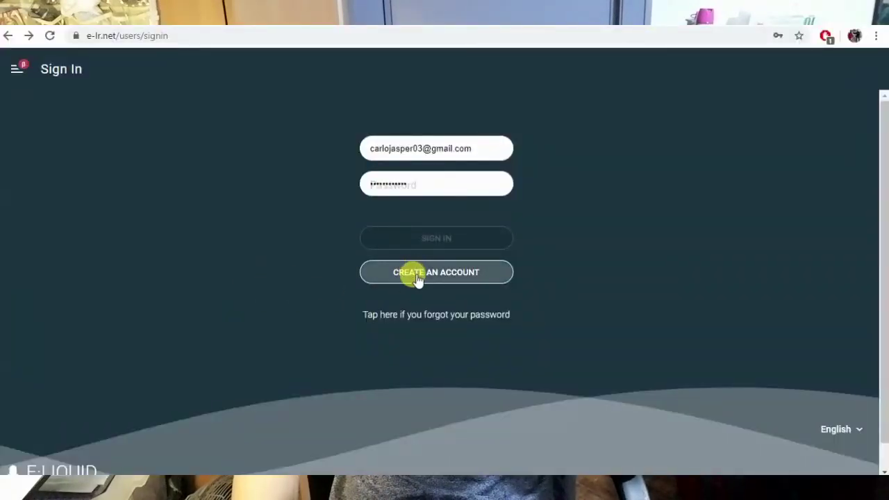
- Open the account creation page from the sign-in page
{"action": "left_click", "coordinate": [417, 276]}
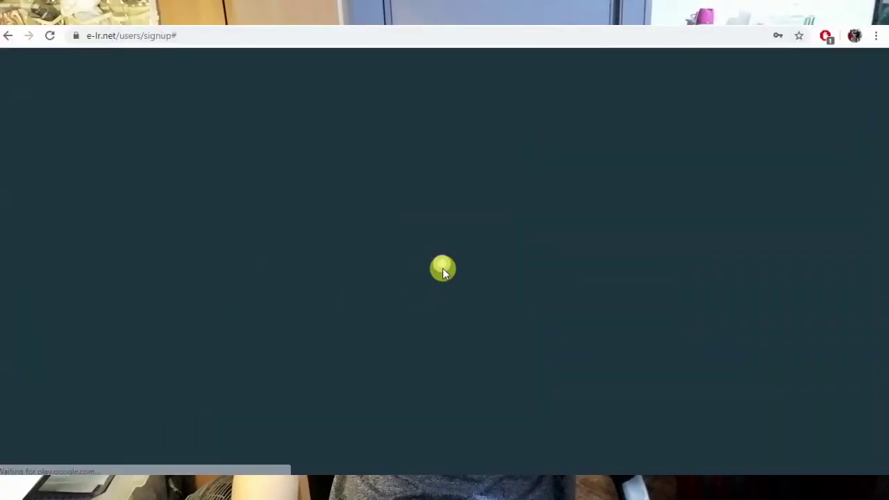